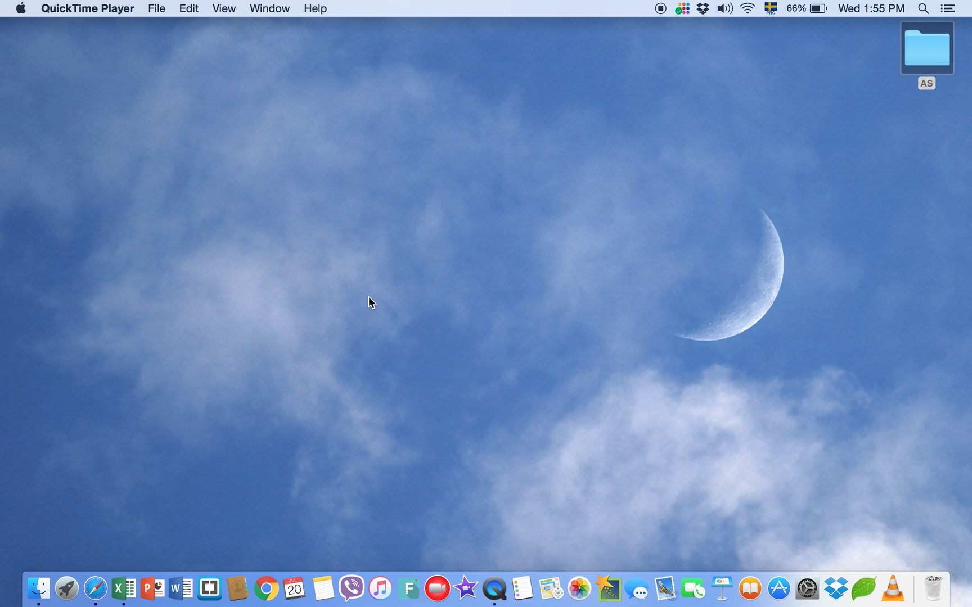
Open Finder's Go to Folder prompt with the path ~/Library/Caches entered.
{"action": "left_click", "coordinate": [36, 590]}
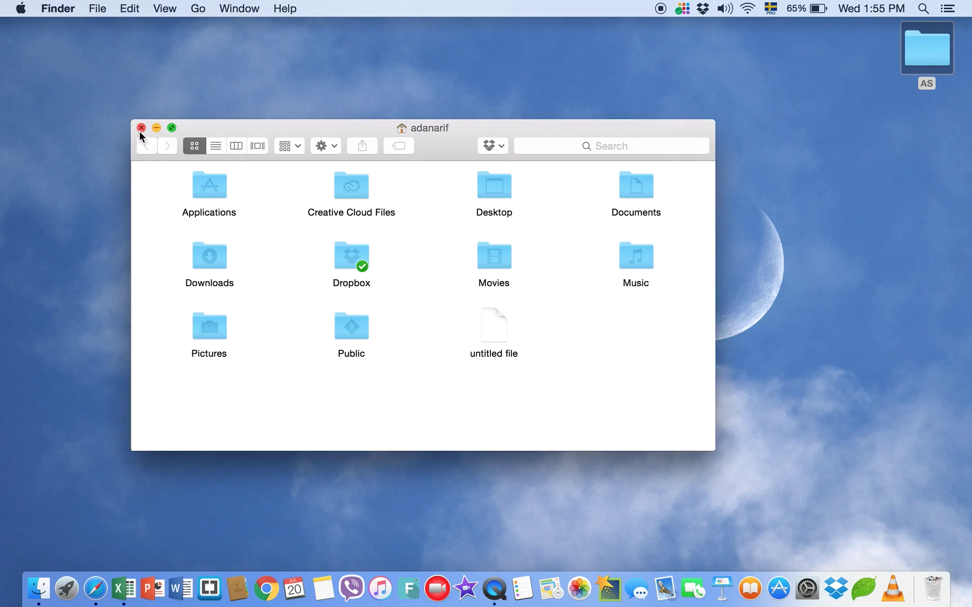
{"action": "left_click", "coordinate": [141, 127]}
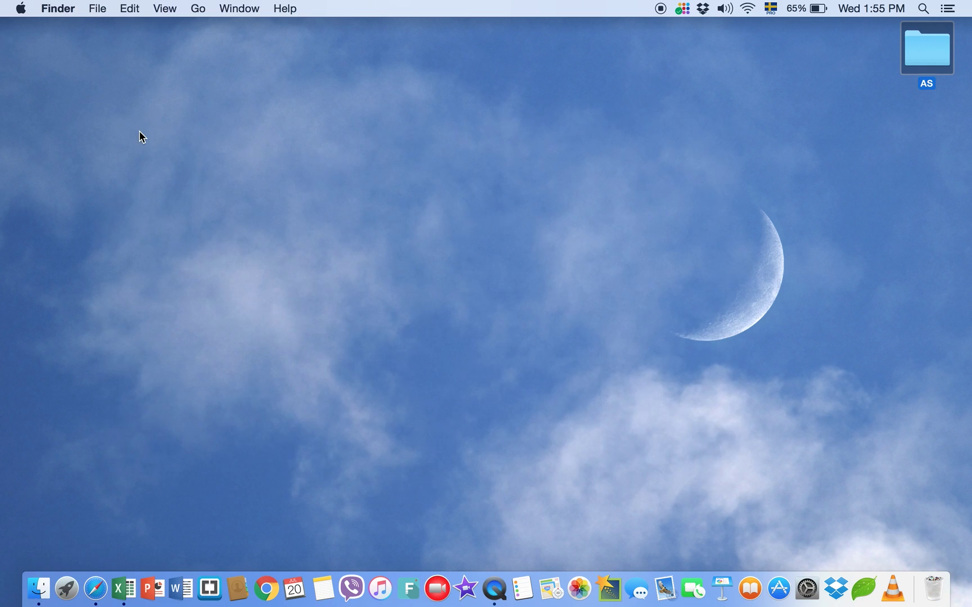
{"action": "left_click", "coordinate": [201, 12]}
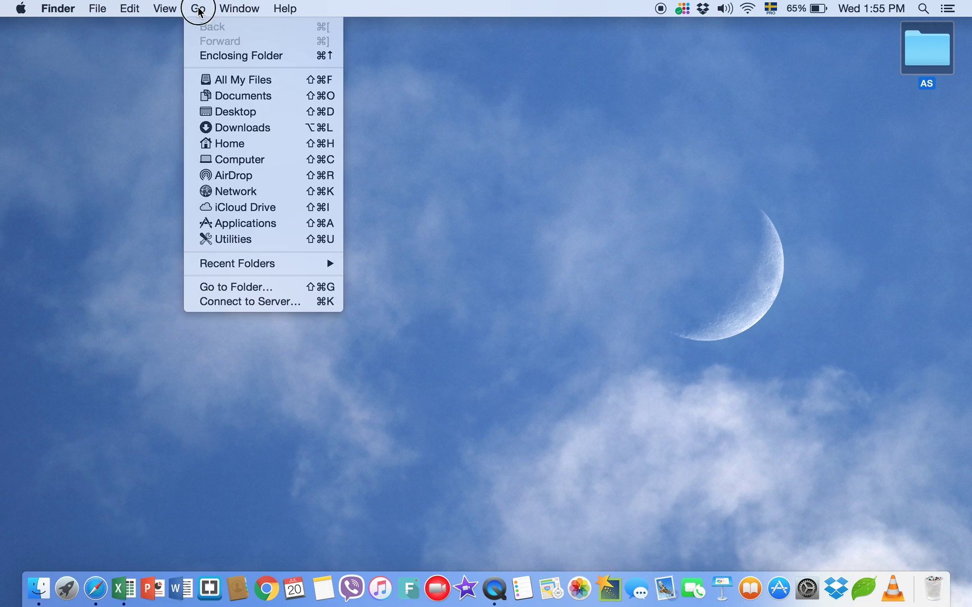
{"action": "left_click", "coordinate": [222, 288]}
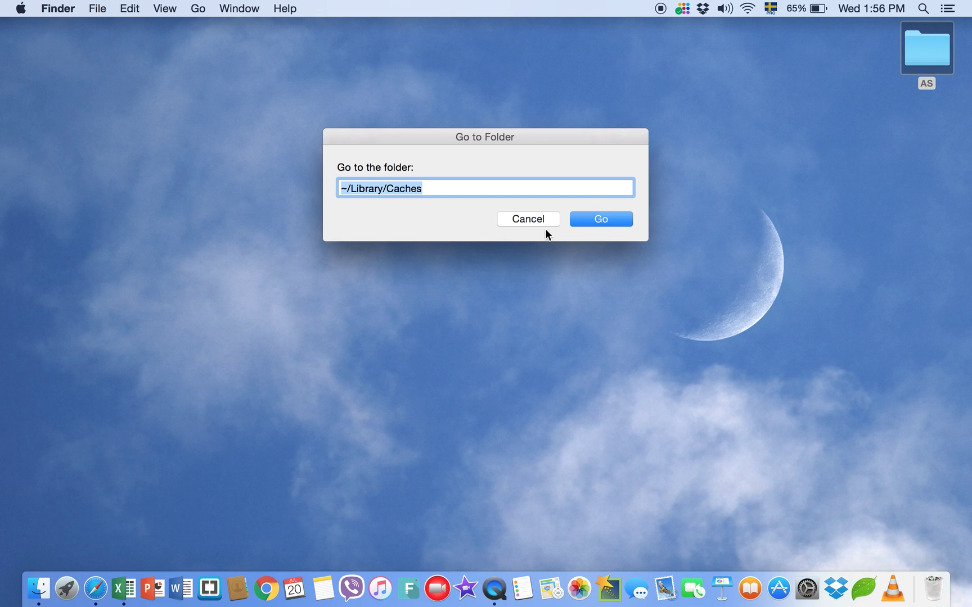
Go to ~/Library/Caches and make its window full screen.
{"action": "left_click", "coordinate": [586, 221]}
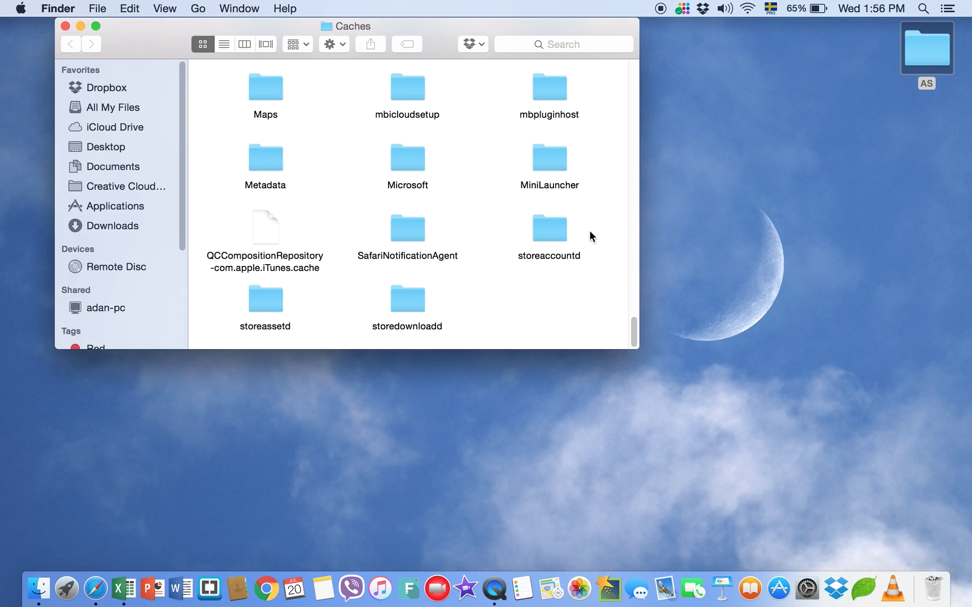
{"action": "left_click_drag", "start_coordinate": [636, 337], "coordinate": [627, 67]}
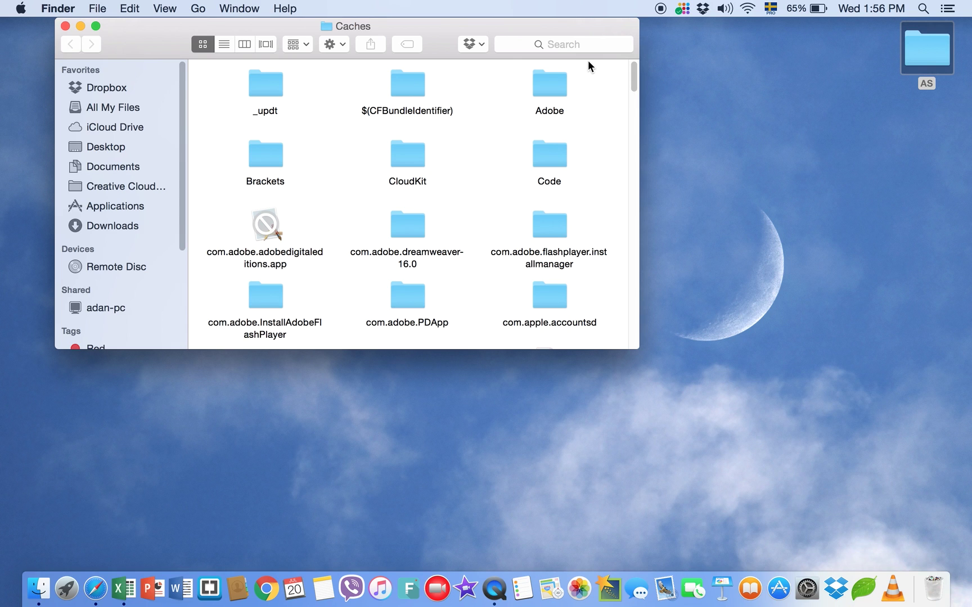
{"action": "left_click", "coordinate": [96, 26]}
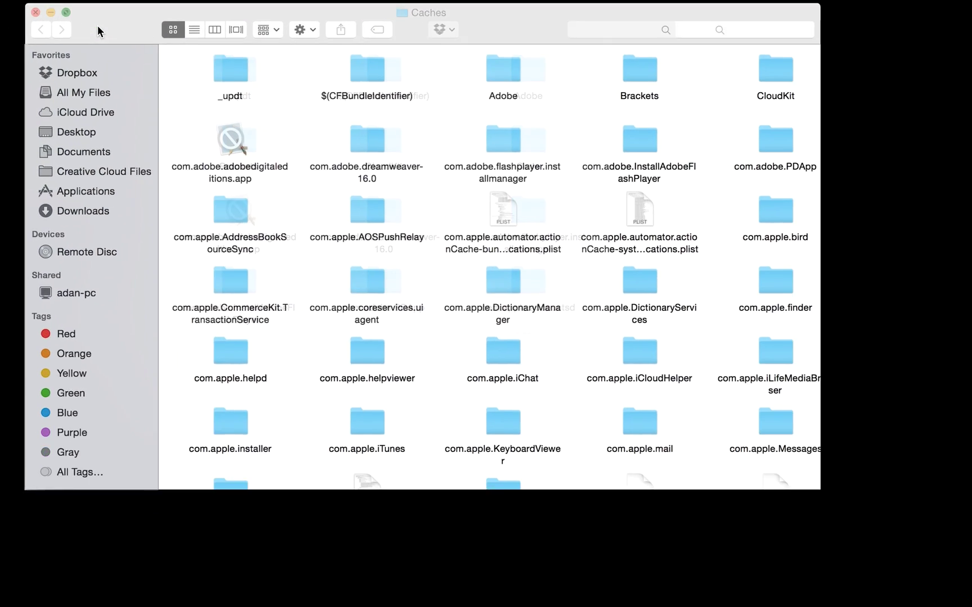
Select all 54 items in the Caches folder with Edit > Select All.
{"action": "left_click_drag", "start_coordinate": [163, 41], "coordinate": [965, 606]}
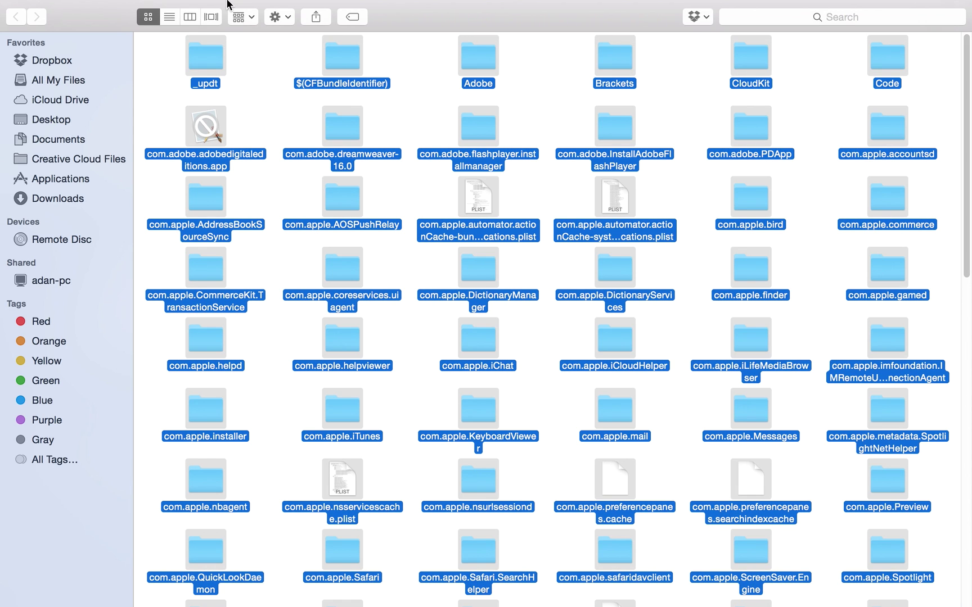
{"action": "mouse_move", "coordinate": [227, 2]}
{"action": "left_click", "coordinate": [96, 9]}
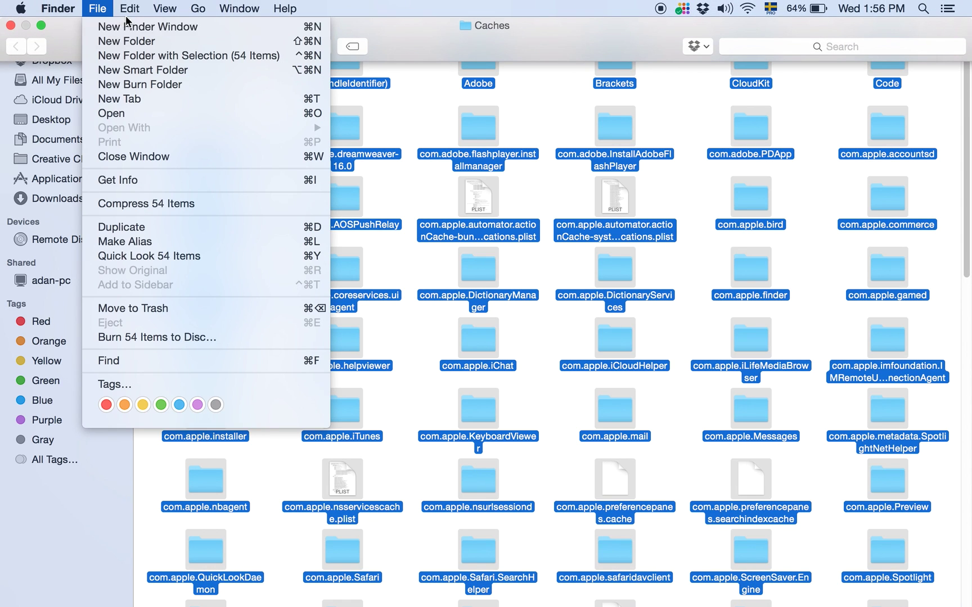
{"action": "mouse_move", "coordinate": [132, 12]}
{"action": "left_click", "coordinate": [143, 107]}
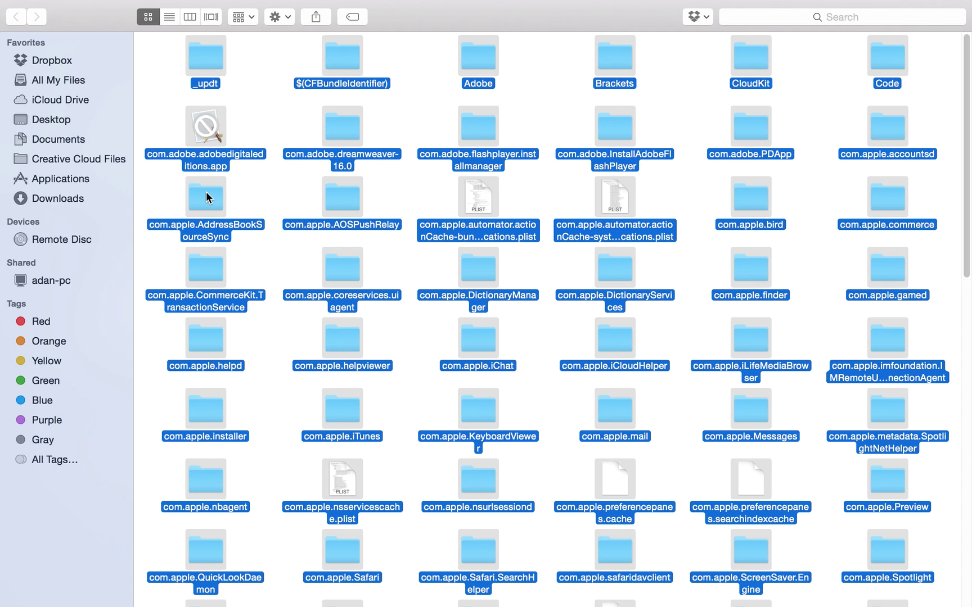
{"action": "right_click", "coordinate": [207, 196]}
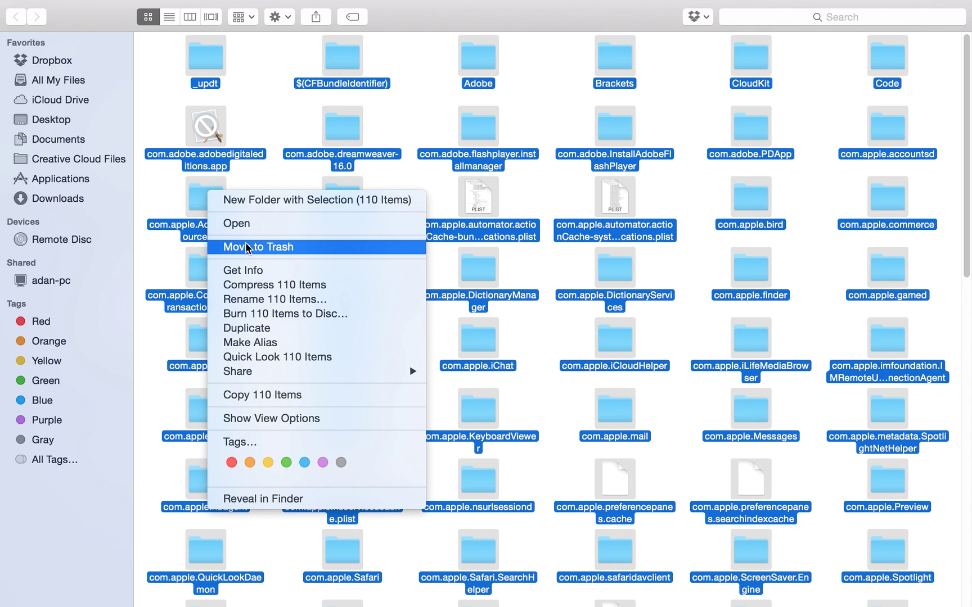
{"action": "left_click", "coordinate": [256, 272]}
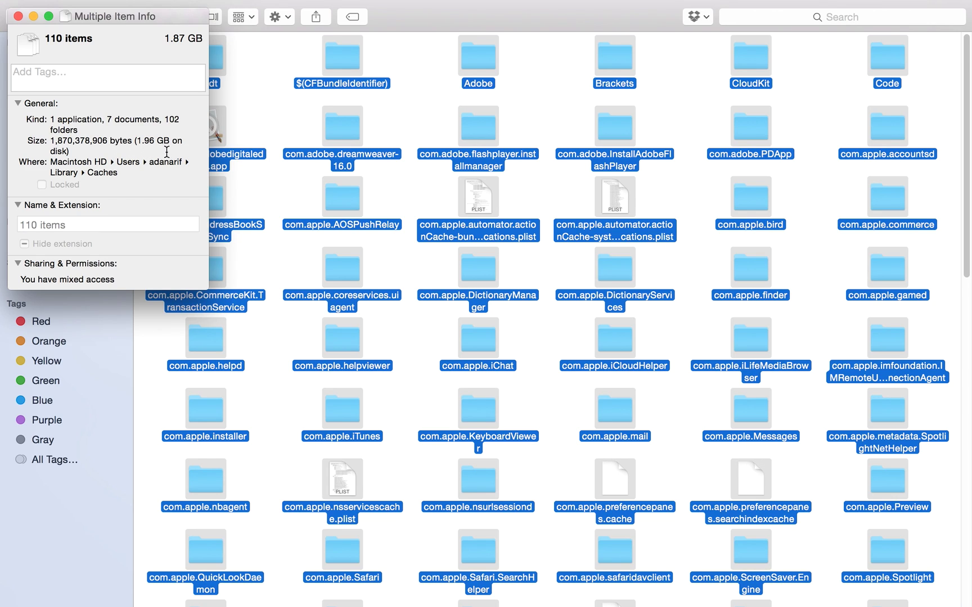
{"action": "left_click", "coordinate": [19, 17]}
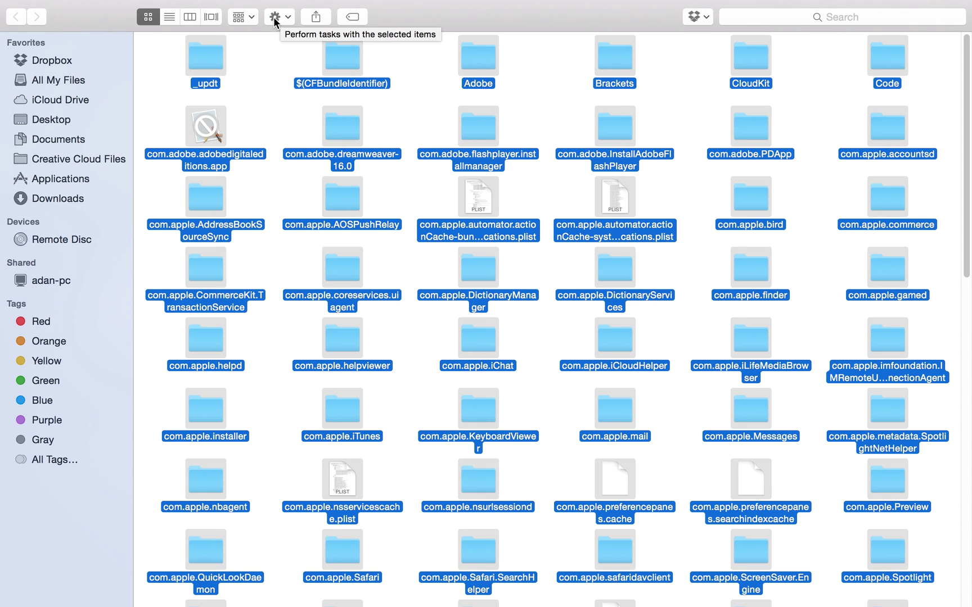
Move the selected cache items to the Trash, authorizing with the admin password.
{"action": "left_click", "coordinate": [278, 18]}
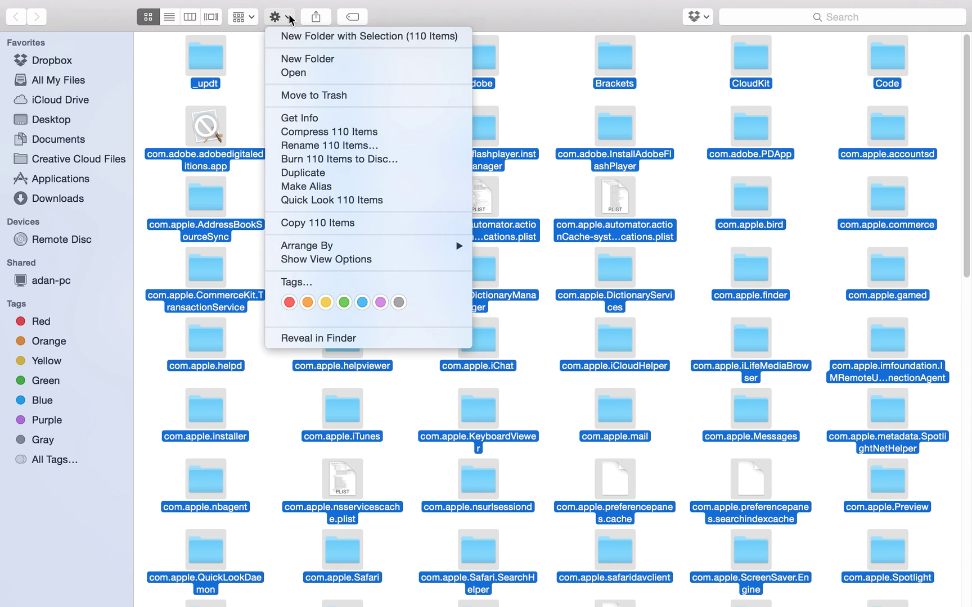
{"action": "left_click", "coordinate": [298, 95]}
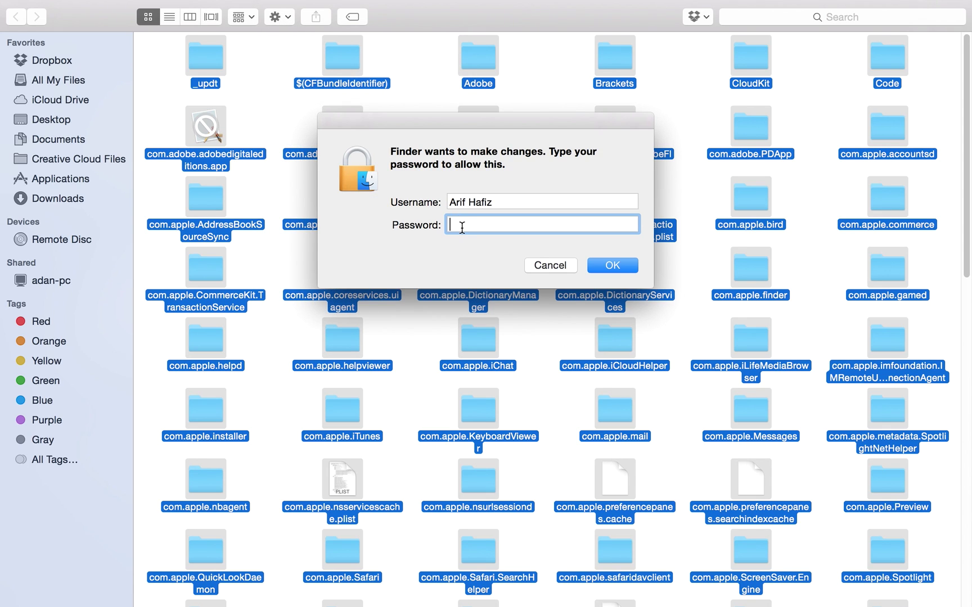
{"action": "type", "text": "•••••••••••••"}
{"action": "left_click", "coordinate": [612, 264]}
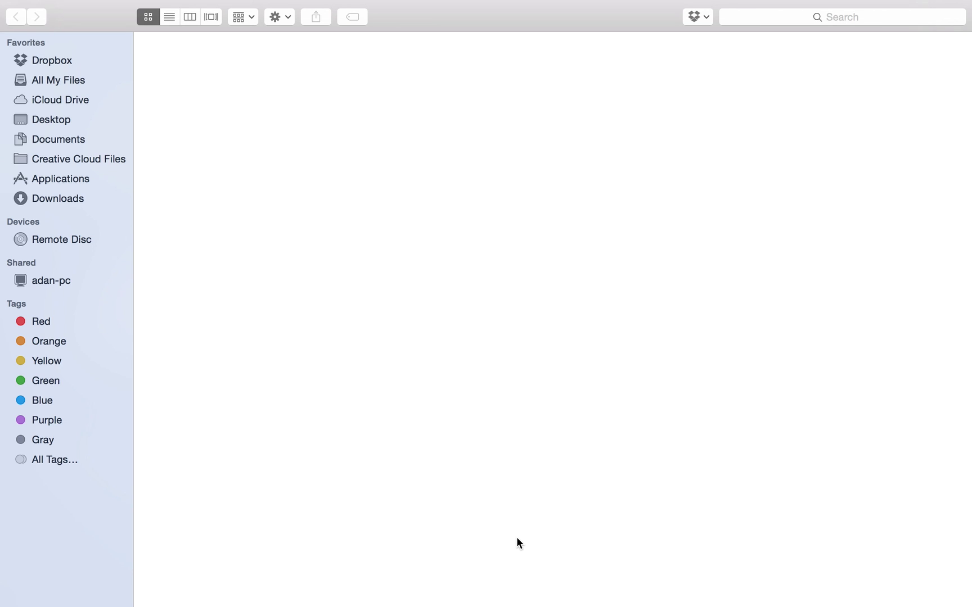
Open the shared computer adan-pc, then close its full-screen window.
{"action": "left_click", "coordinate": [43, 283]}
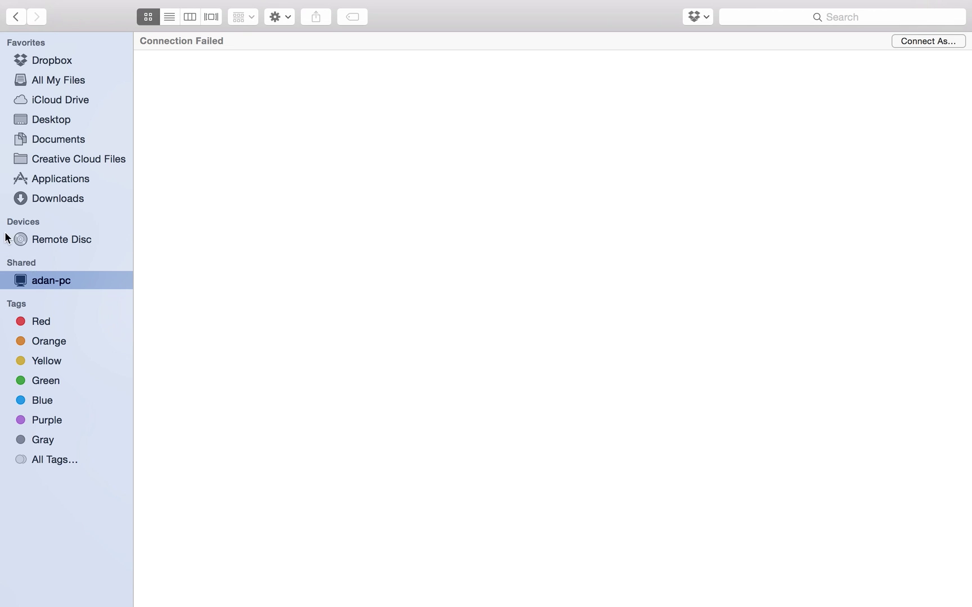
{"action": "mouse_move", "coordinate": [7, 2]}
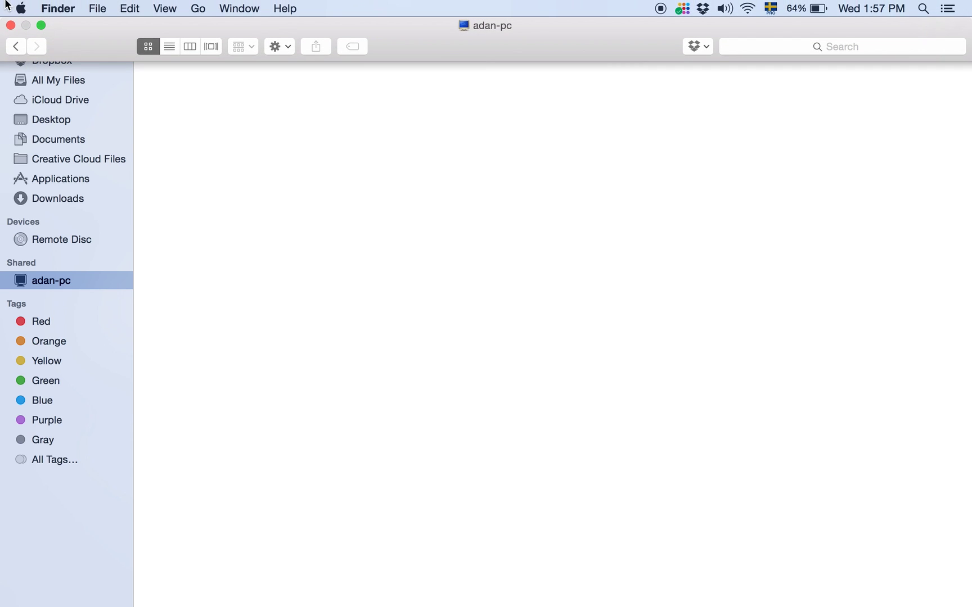
{"action": "left_click", "coordinate": [11, 25]}
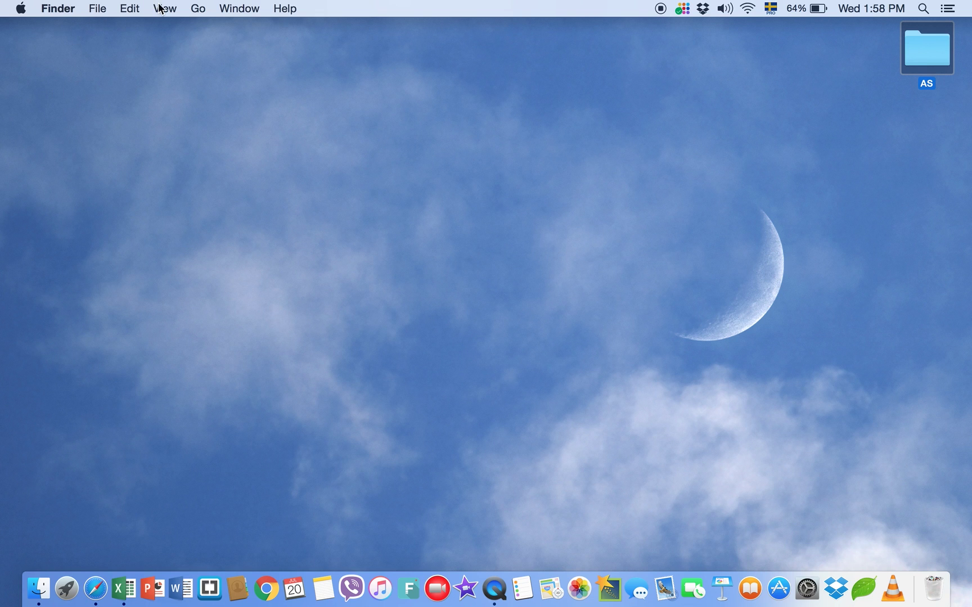
From Computer, open Macintosh HD, then Library, then the system Caches folder.
{"action": "left_click", "coordinate": [197, 9]}
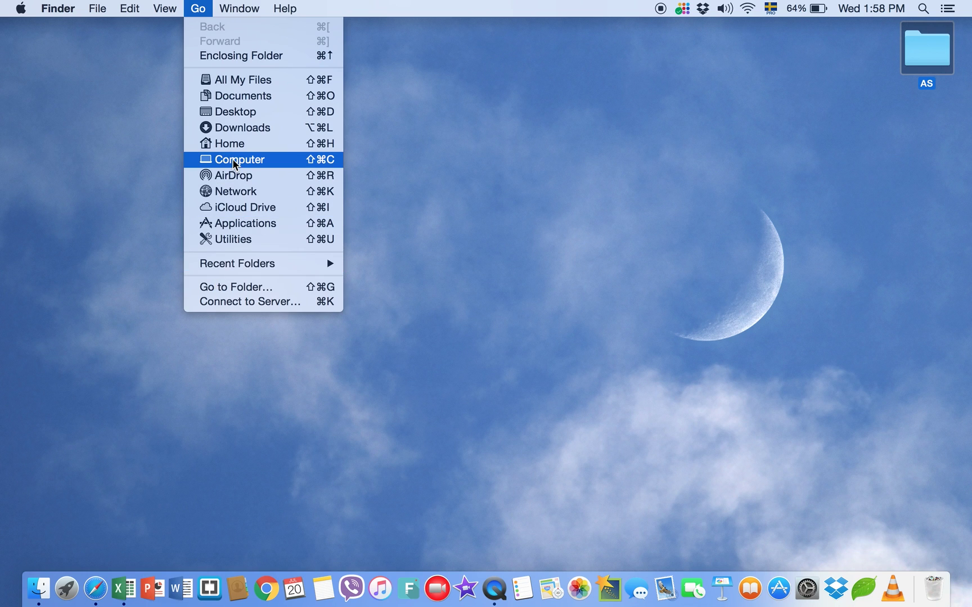
{"action": "left_click", "coordinate": [223, 159]}
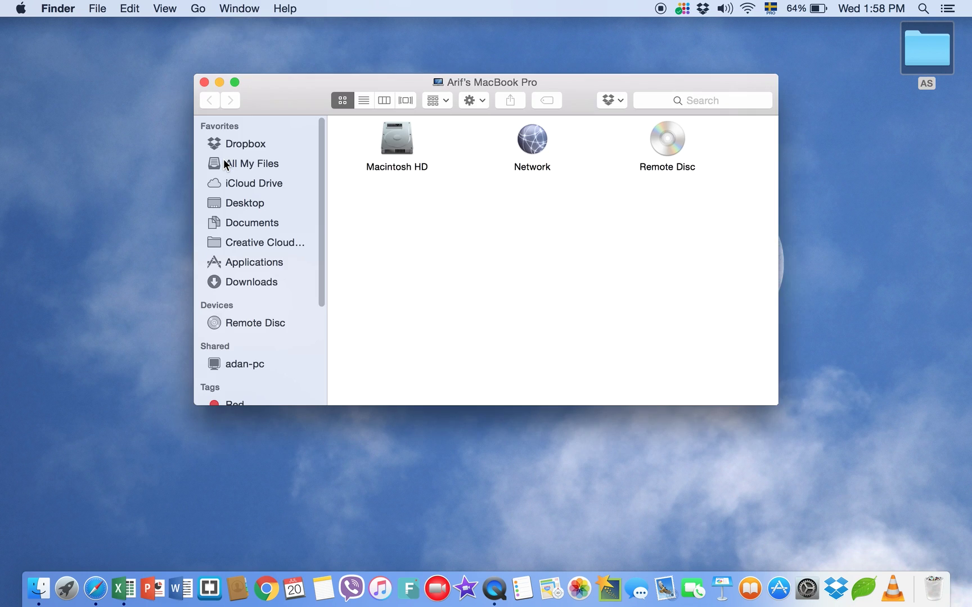
{"action": "double_click", "coordinate": [399, 146]}
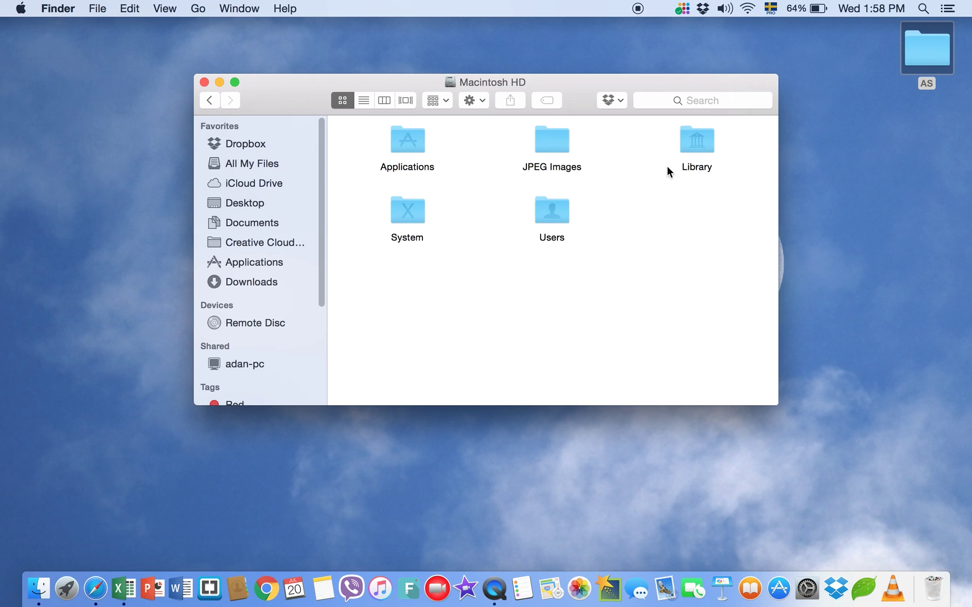
{"action": "double_click", "coordinate": [695, 141]}
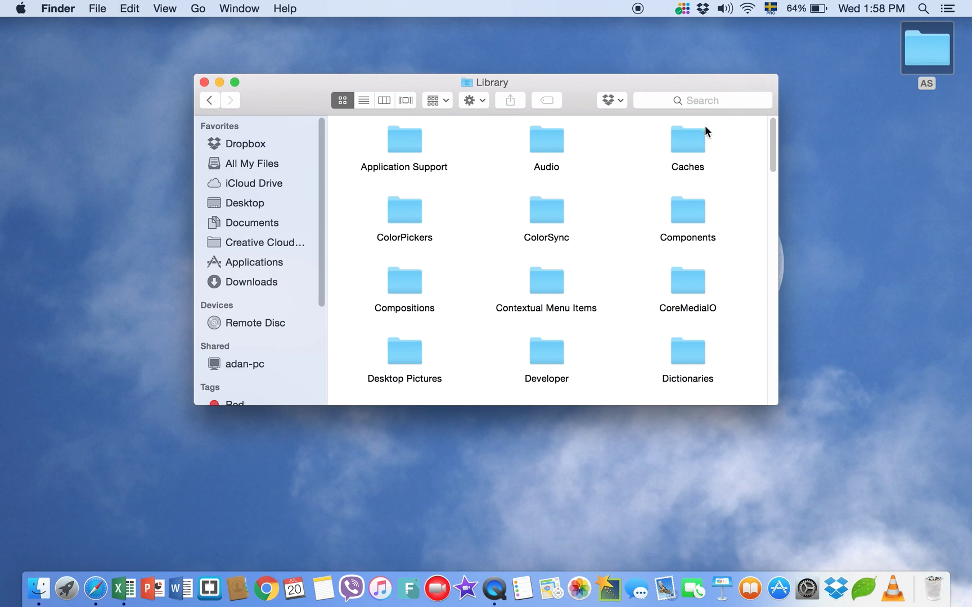
{"action": "double_click", "coordinate": [685, 147]}
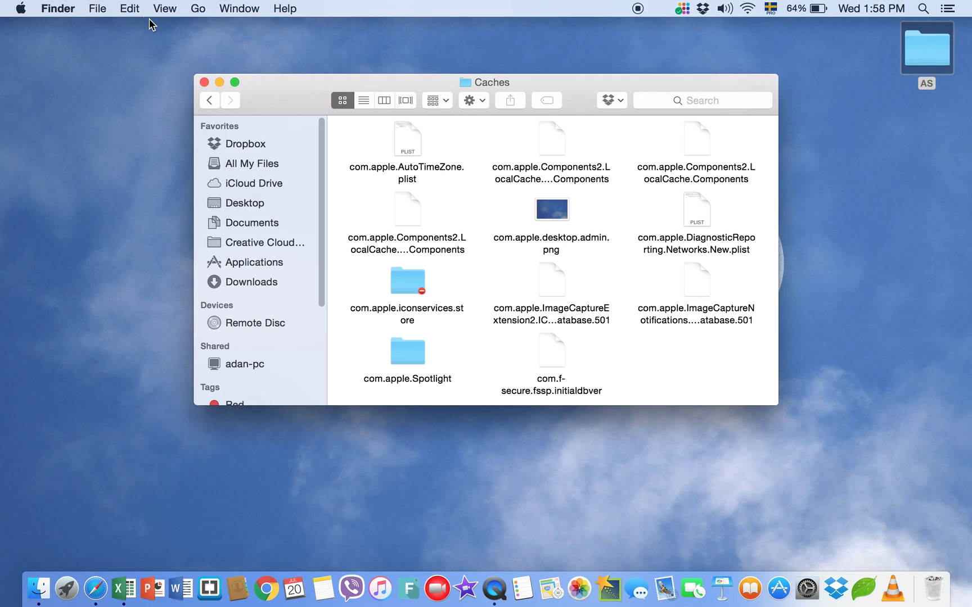
Select all 11 items in the system Library/Caches folder.
{"action": "left_click", "coordinate": [134, 9]}
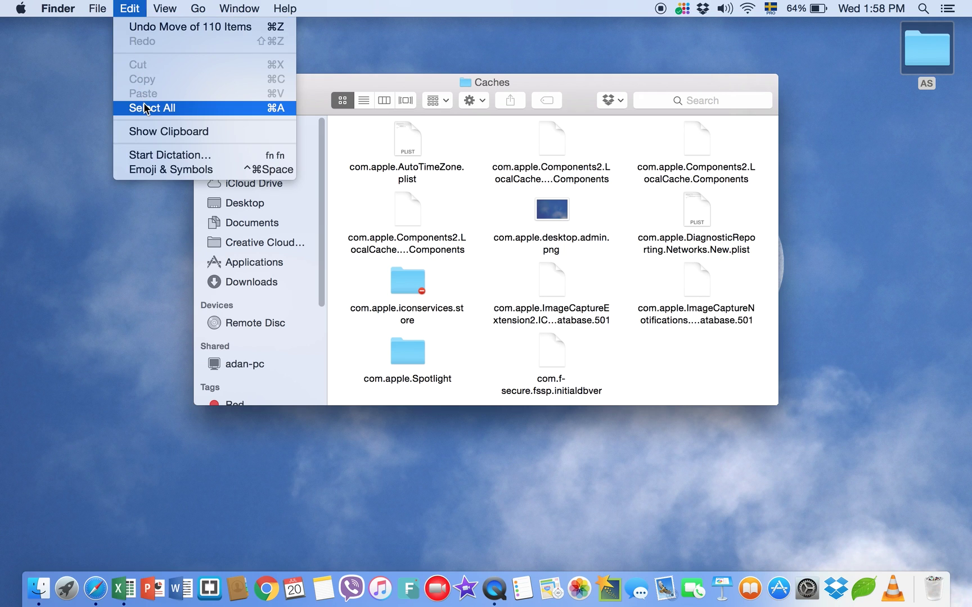
{"action": "left_click", "coordinate": [346, 141]}
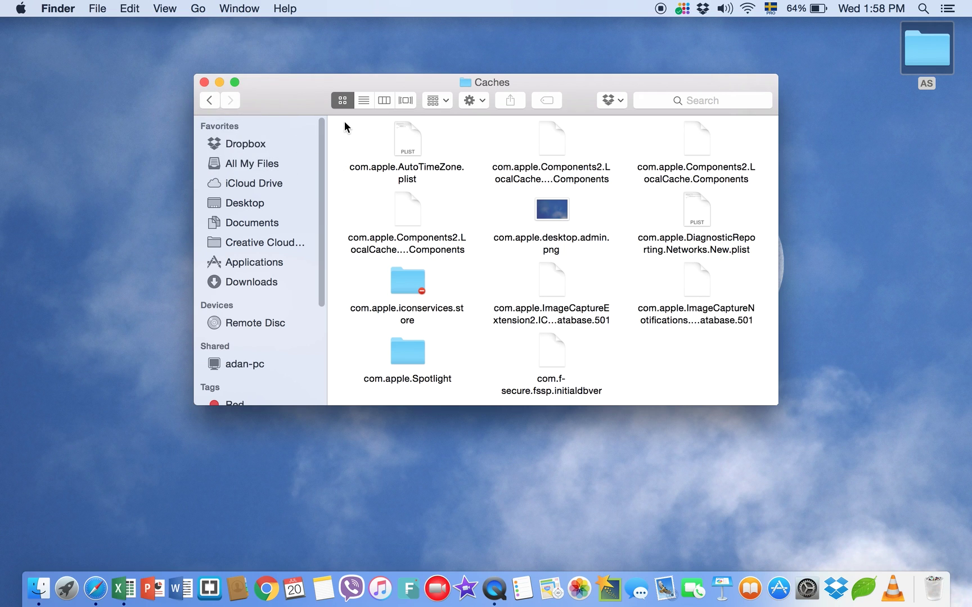
{"action": "left_click_drag", "start_coordinate": [344, 121], "coordinate": [767, 389]}
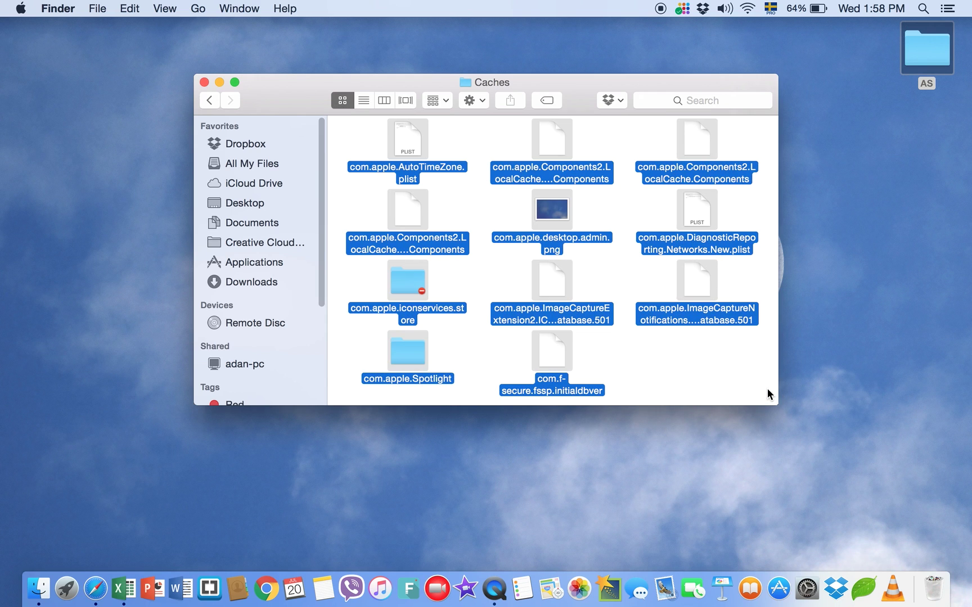
Move the selected cache items to the Trash, authorizing with the admin password.
{"action": "left_click", "coordinate": [484, 100]}
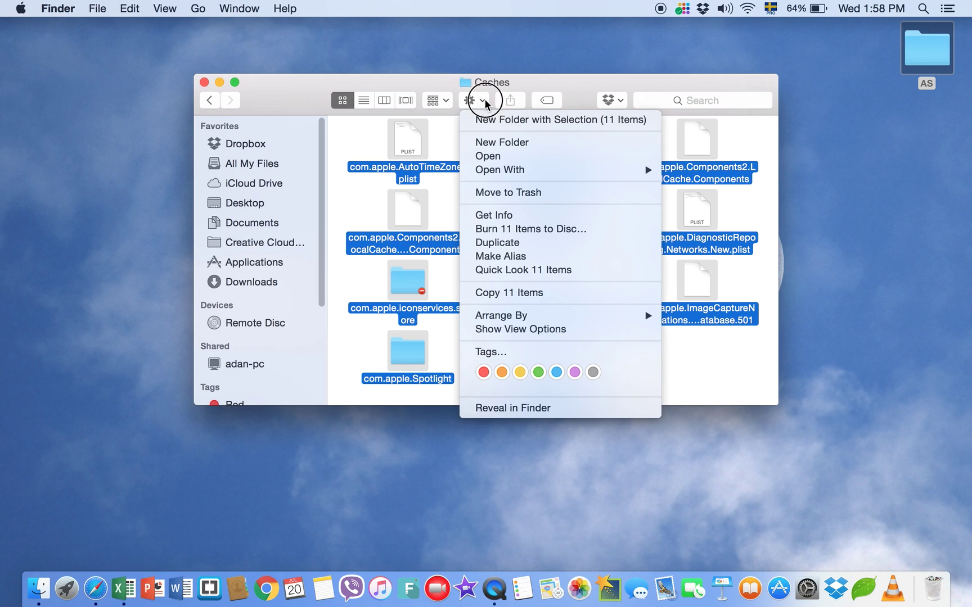
{"action": "left_click", "coordinate": [495, 193]}
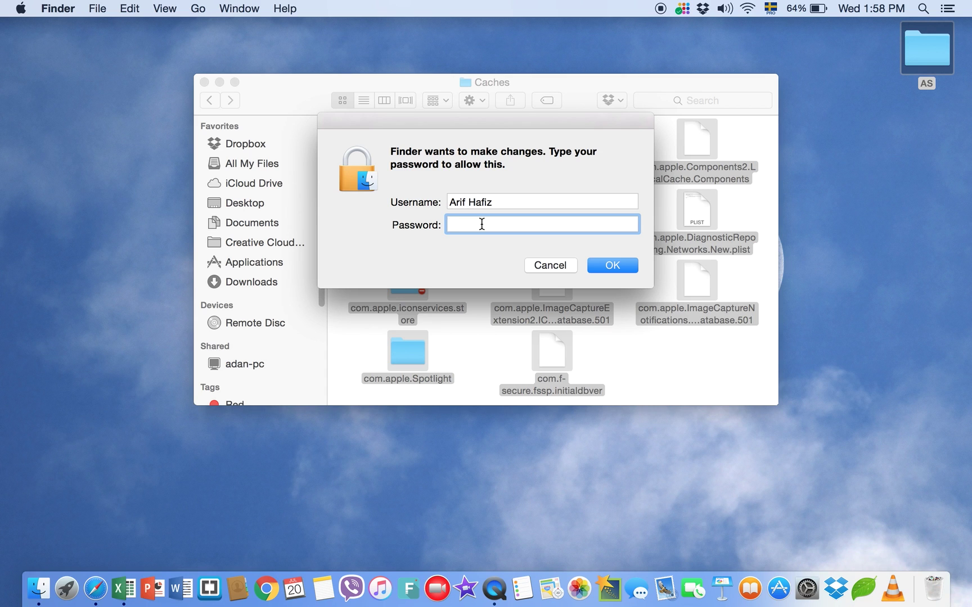
{"action": "type", "text": "••••••••••••"}
{"action": "left_click", "coordinate": [605, 265]}
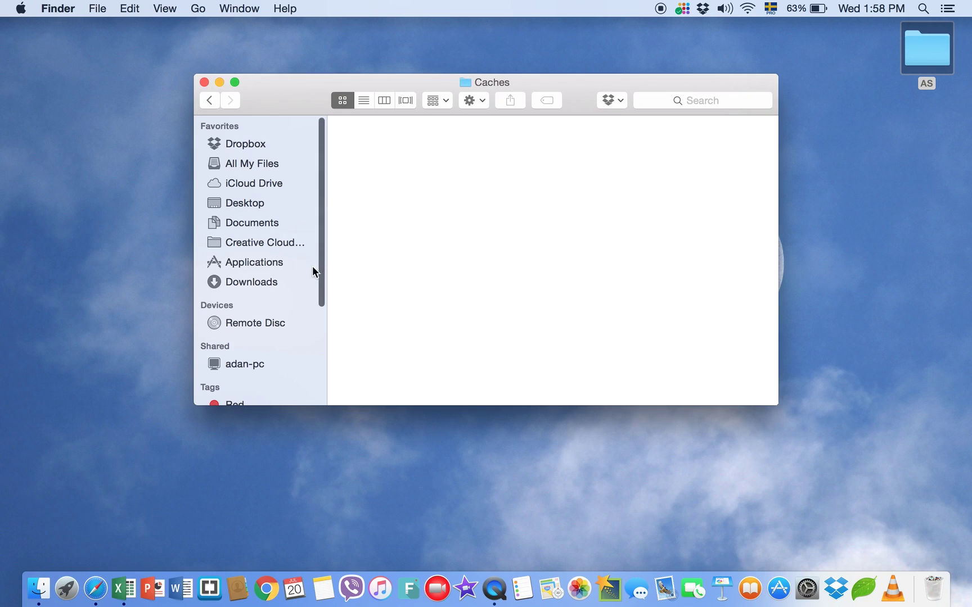
Empty the Trash from its Dock menu and confirm permanent erasure.
{"action": "right_click", "coordinate": [935, 587]}
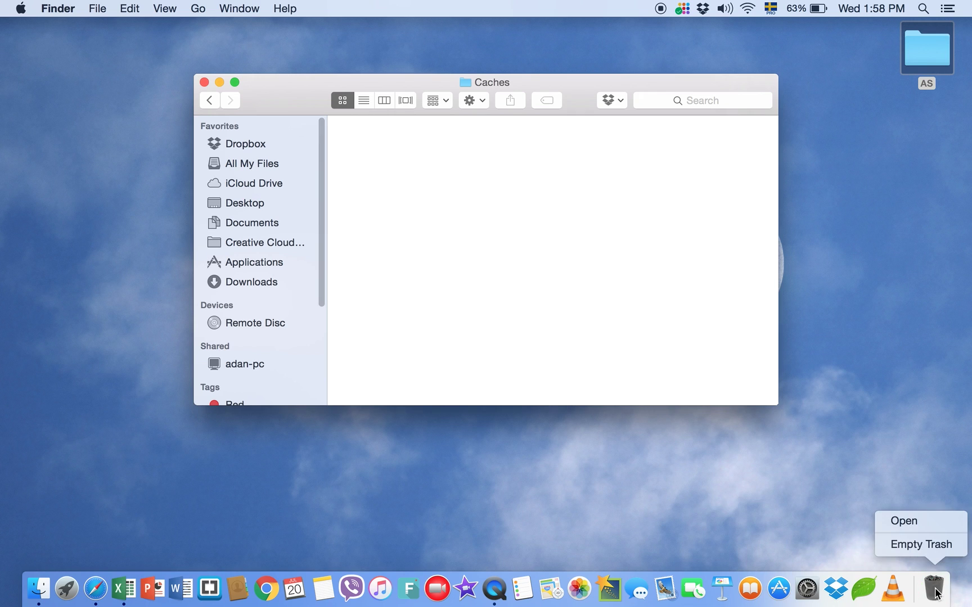
{"action": "left_click", "coordinate": [926, 544]}
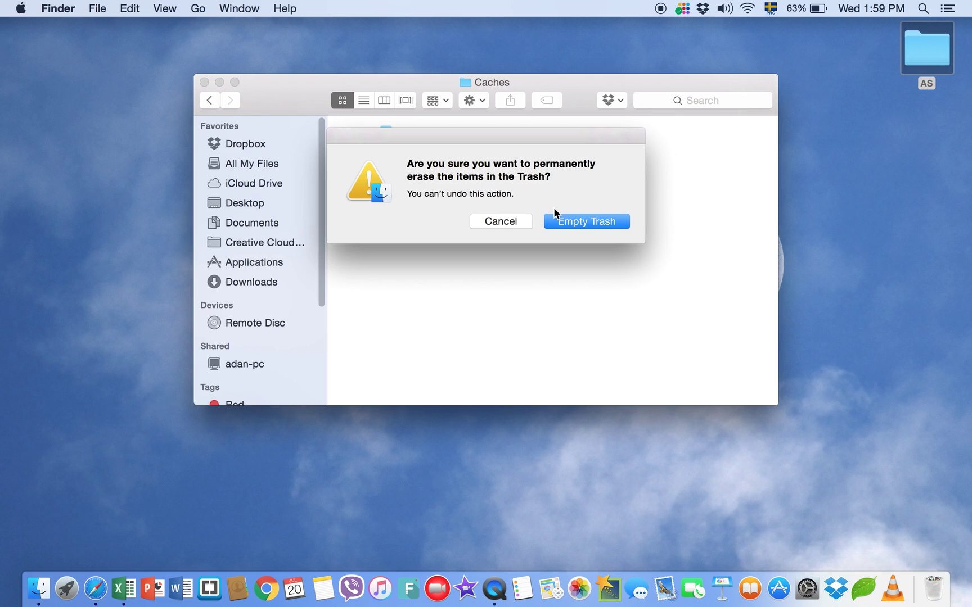
{"action": "left_click", "coordinate": [570, 224]}
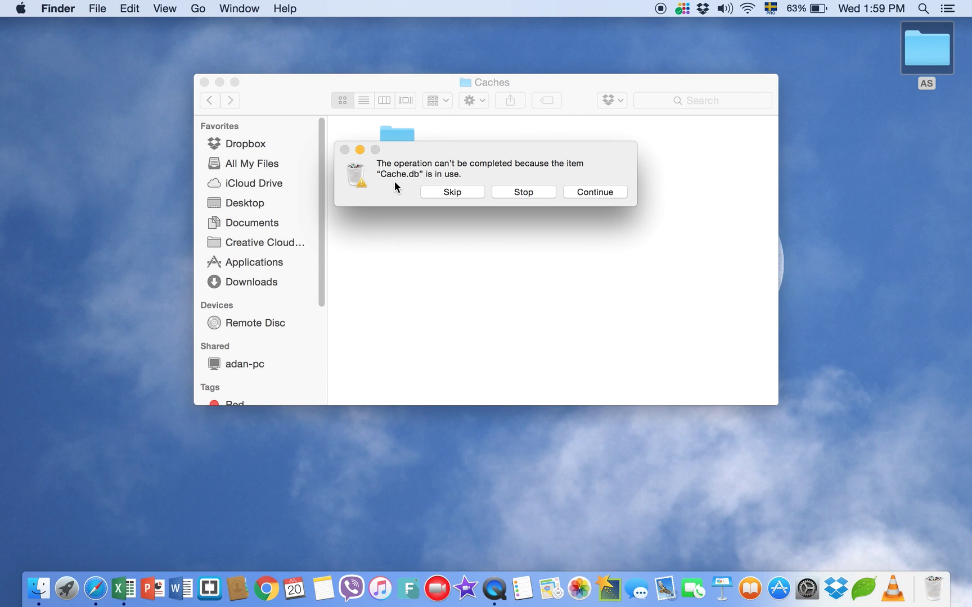
Skip the in-use Cache.db file so emptying the Trash continues.
{"action": "left_click", "coordinate": [588, 190]}
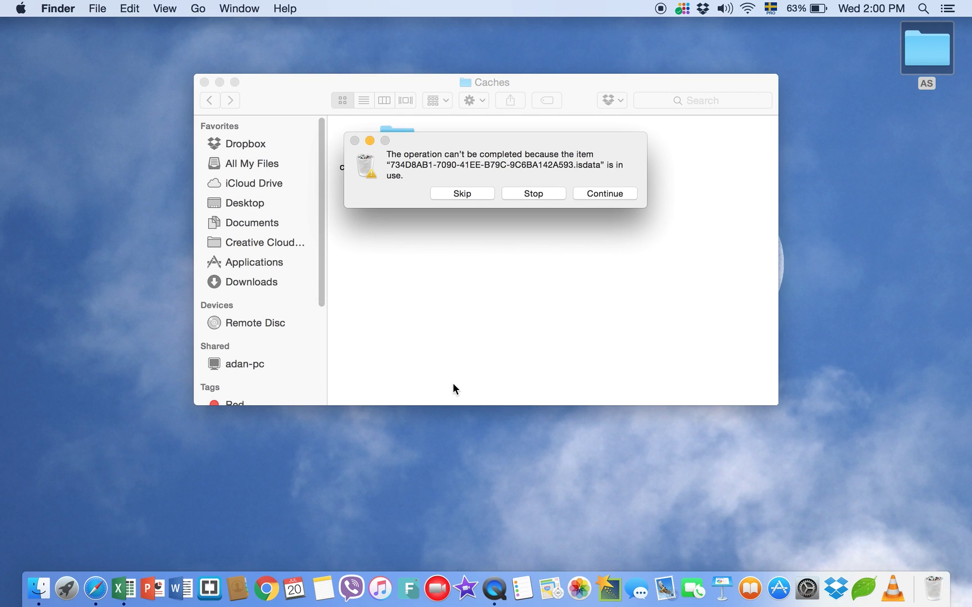